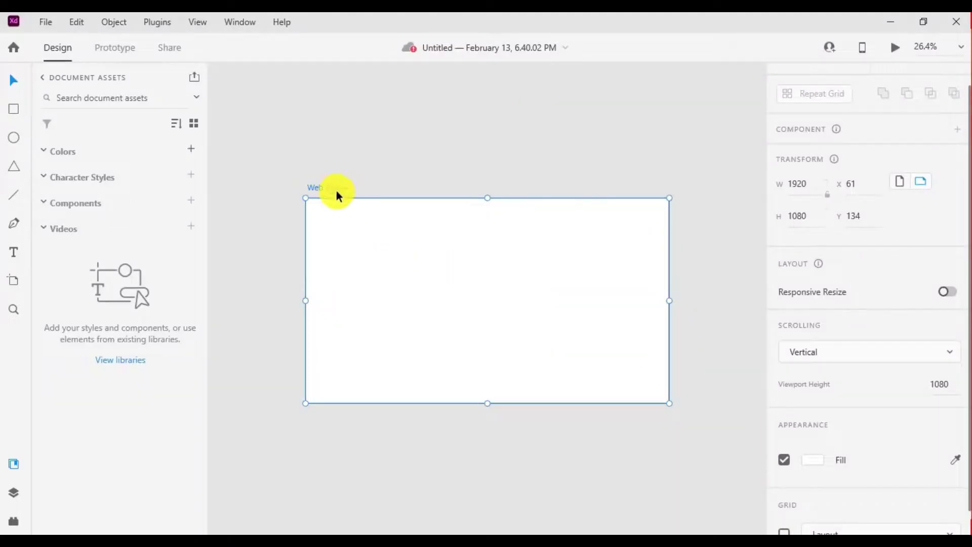
# Give the Web 1920 – 1 artboard a linear gradient fill, magenta at top to orange #F1A626 at bottom
pyautogui.scroll(-1, 811, 344)
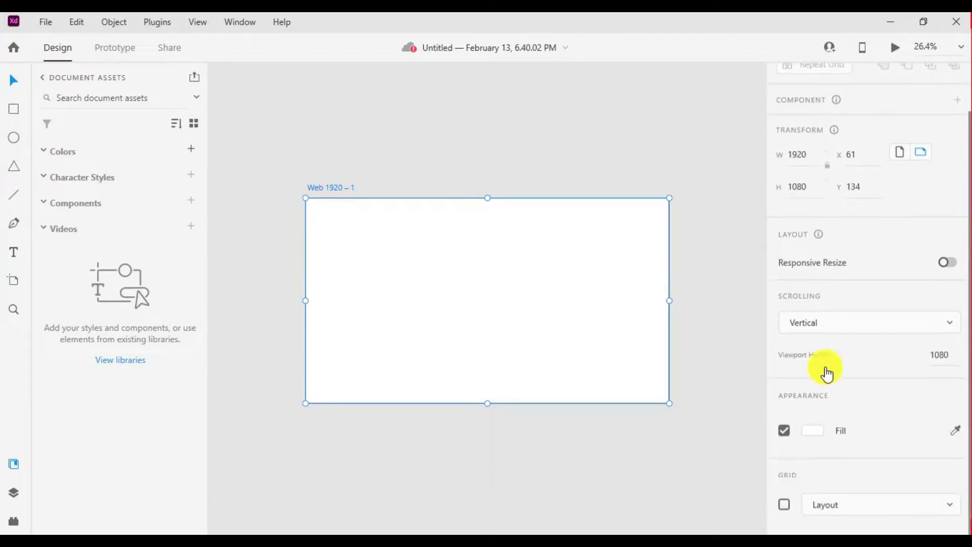
pyautogui.click(812, 430)
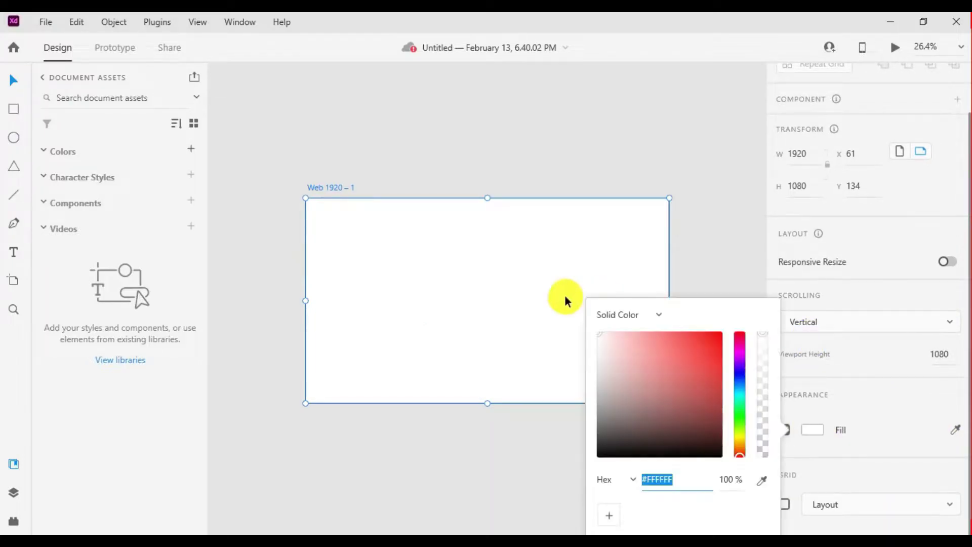
pyautogui.click(660, 320)
pyautogui.click(636, 350)
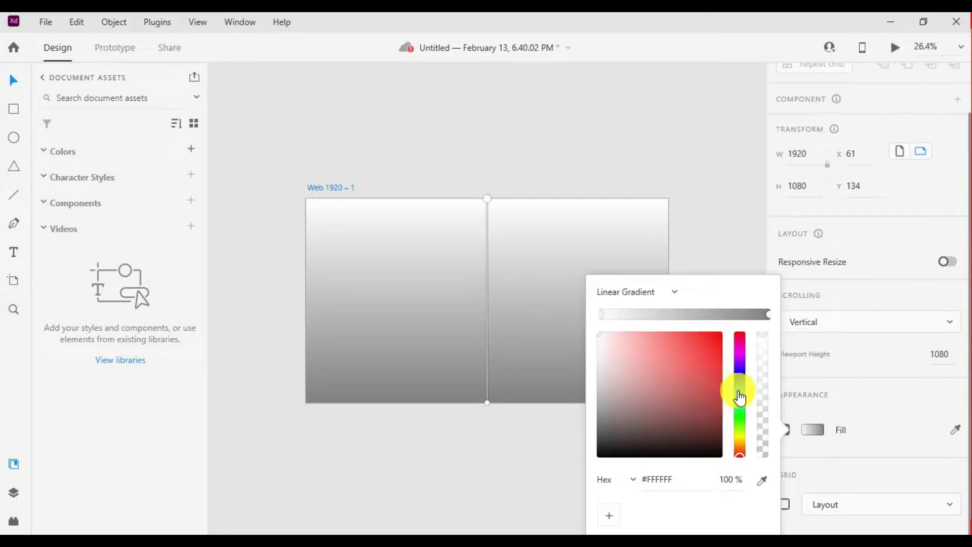
pyautogui.click(740, 350)
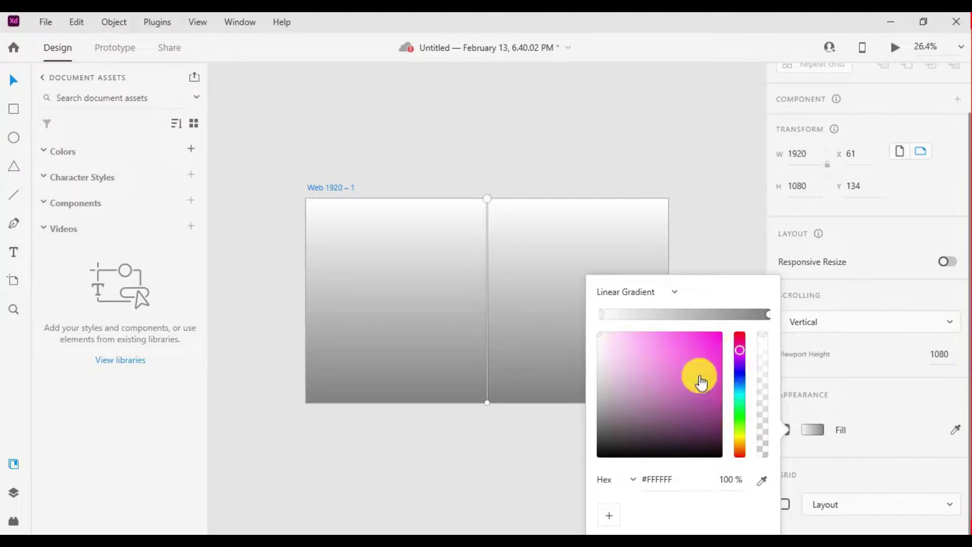
pyautogui.click(687, 379)
pyautogui.click(703, 360)
pyautogui.click(704, 346)
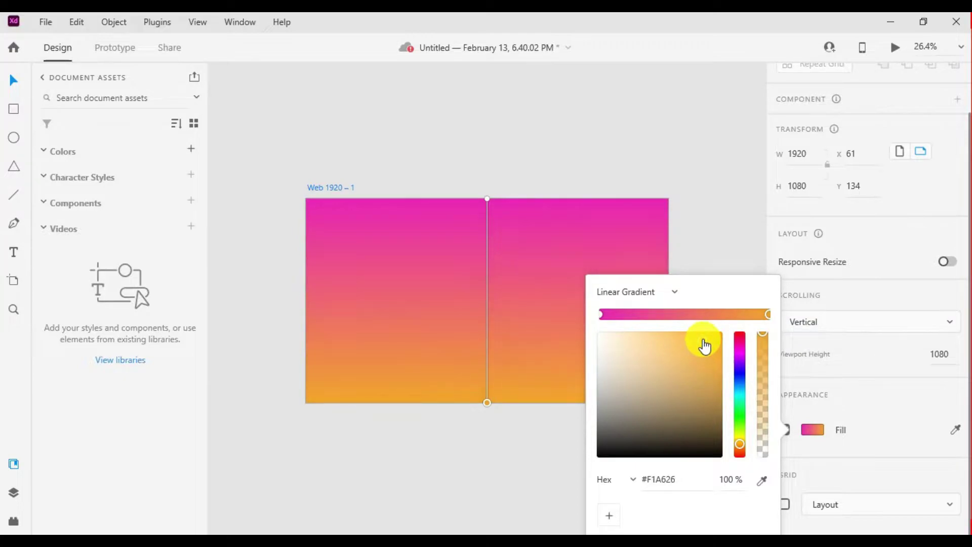
pyautogui.click(507, 387)
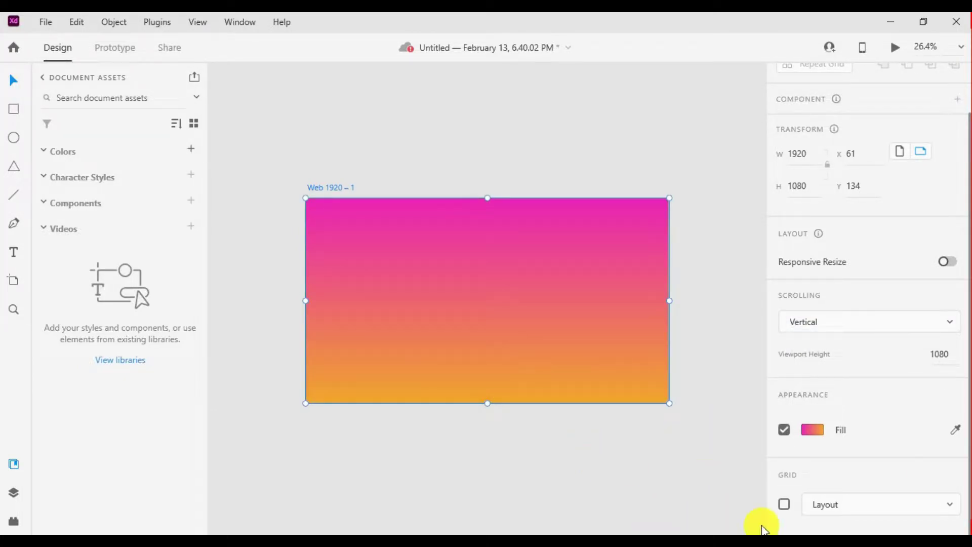
# Draw a white circle on the artboard with the Ellipse tool
pyautogui.click(15, 137)
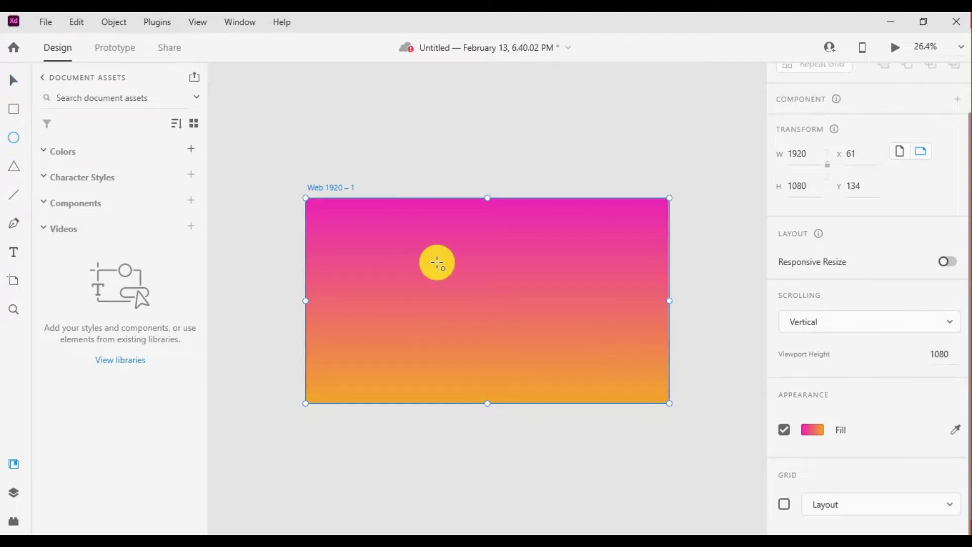
pyautogui.click(439, 268)
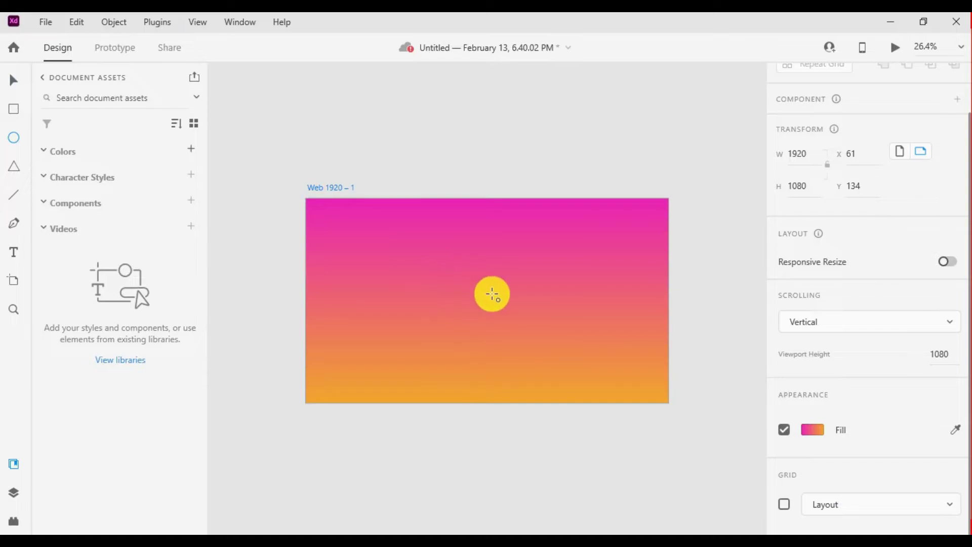
pyautogui.moveTo(503, 301)
pyautogui.mouseDown()
pyautogui.moveTo(510, 312)
pyautogui.moveTo(499, 297)
pyautogui.mouseUp()
pyautogui.click(13, 80)
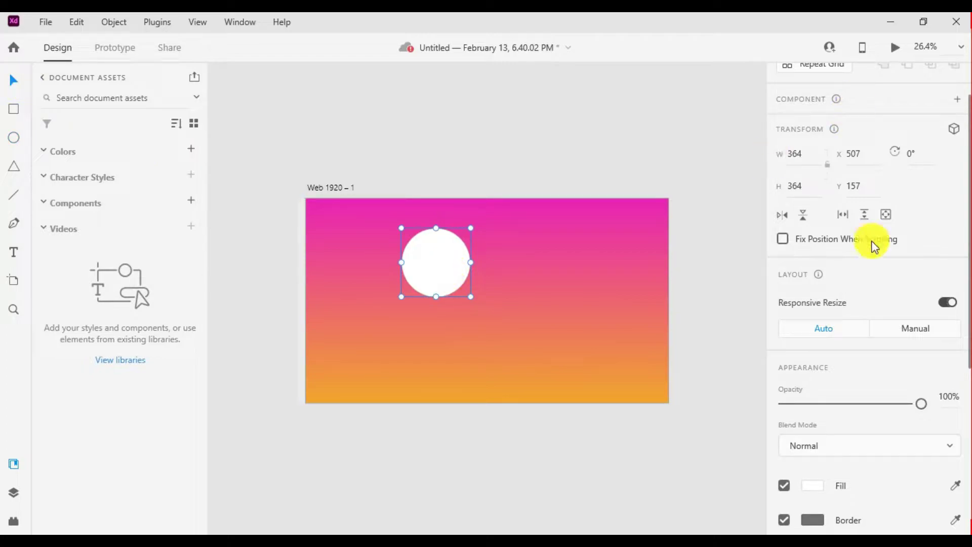
# Centre the 364 × 364 circle horizontally and vertically on the artboard (X 778, Y 358)
pyautogui.scroll(2, 871, 241)
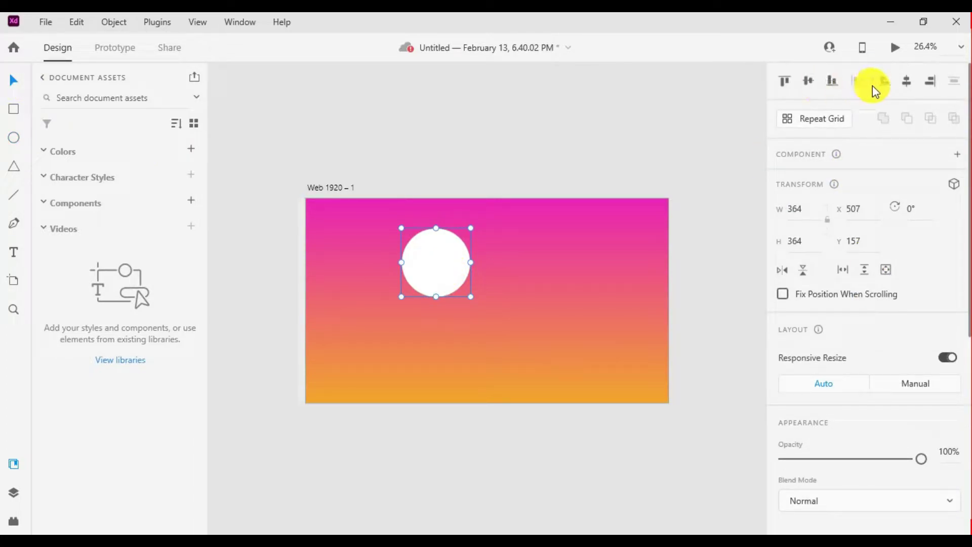
pyautogui.click(907, 81)
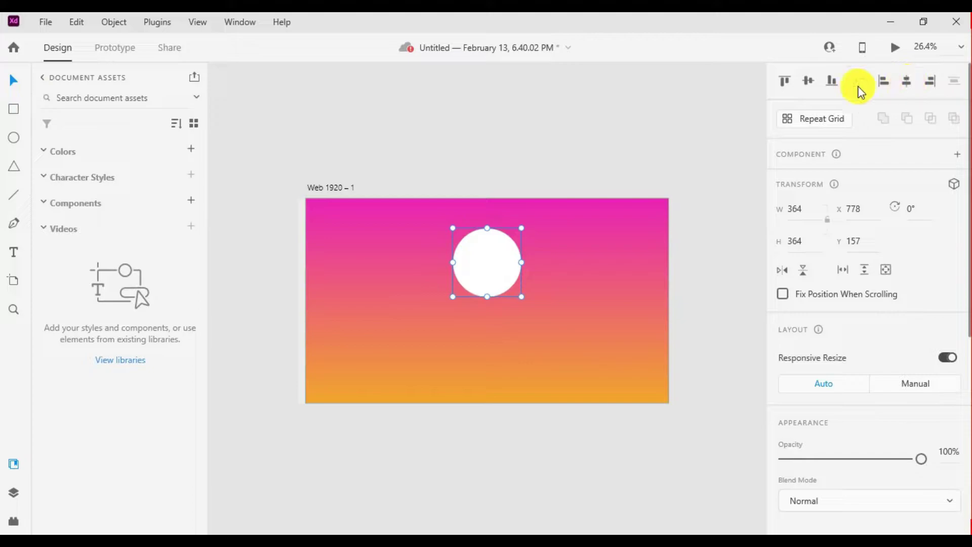
pyautogui.click(807, 82)
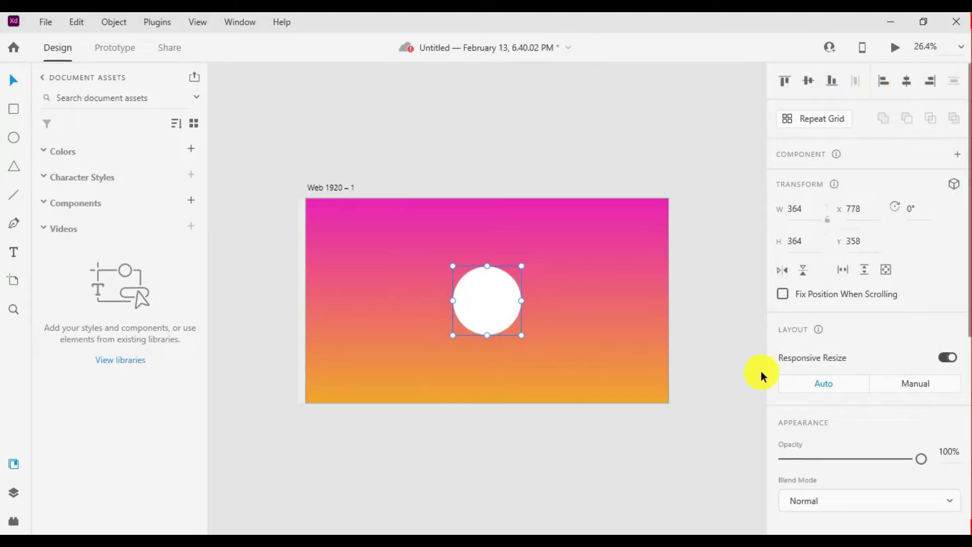
# Toggle the circle's border on and back off so it has no border
pyautogui.scroll(-5, 780, 373)
pyautogui.click(786, 366)
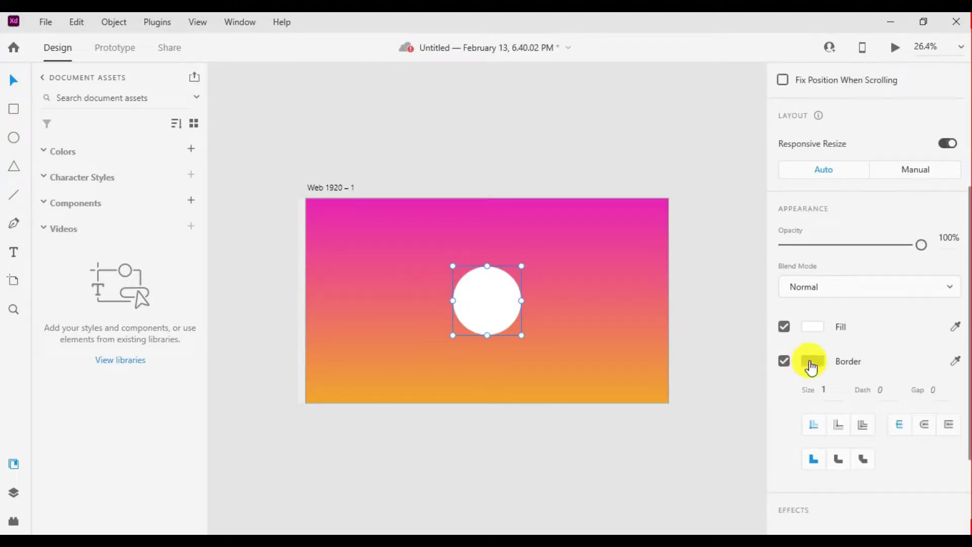
pyautogui.click(811, 362)
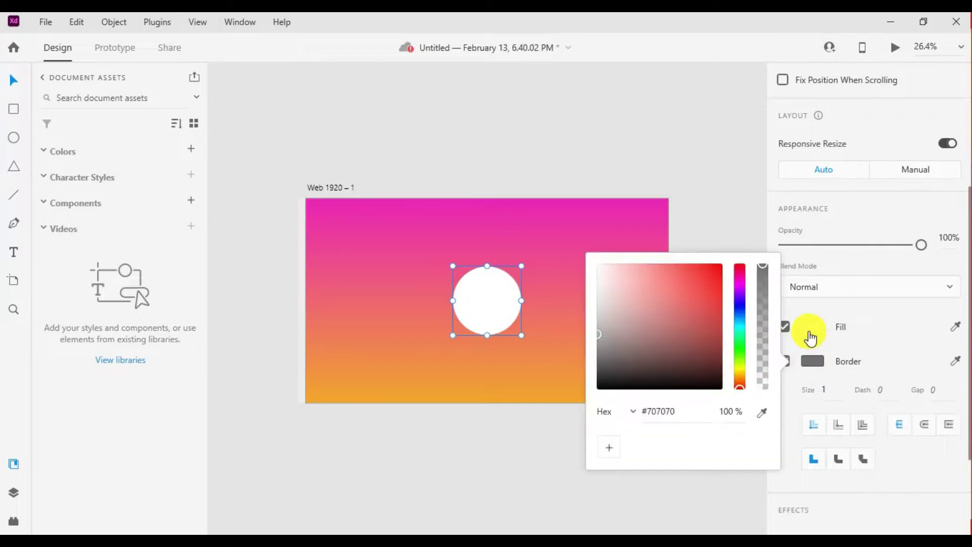
pyautogui.click(784, 363)
pyautogui.click(784, 363)
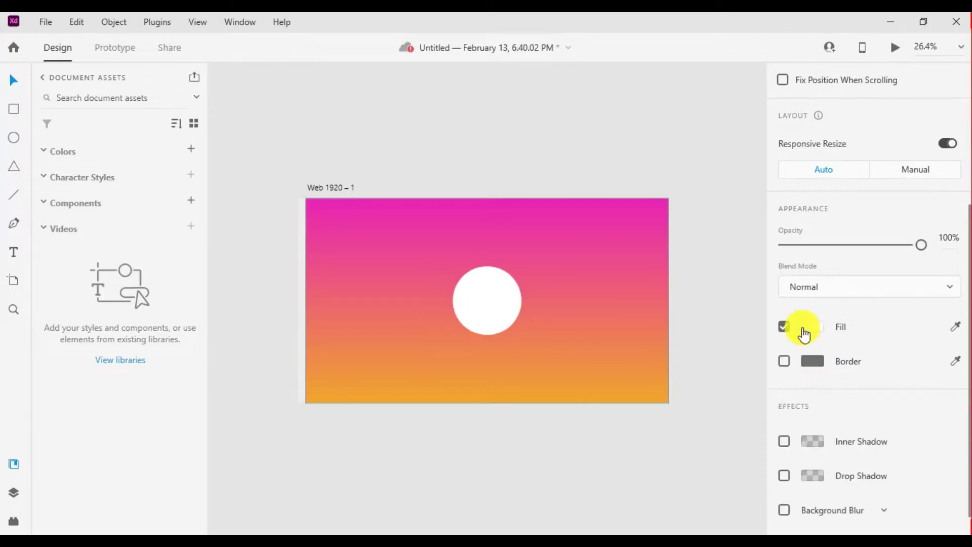
# Fill the circle with a radial gradient from bright green at the centre to near-black #232020
pyautogui.click(814, 328)
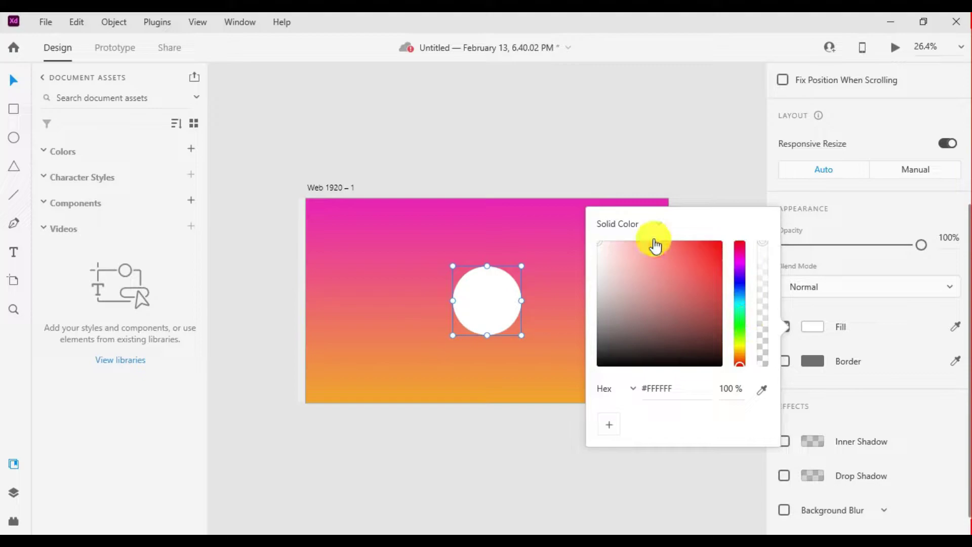
pyautogui.click(655, 223)
pyautogui.click(636, 223)
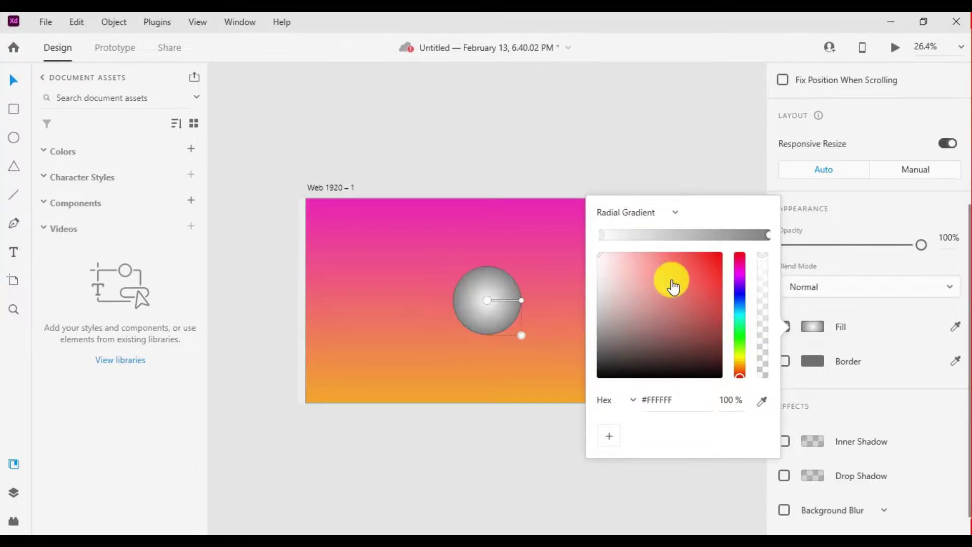
pyautogui.moveTo(608, 369)
pyautogui.mouseDown()
pyautogui.moveTo(604, 376)
pyautogui.moveTo(607, 363)
pyautogui.mouseUp()
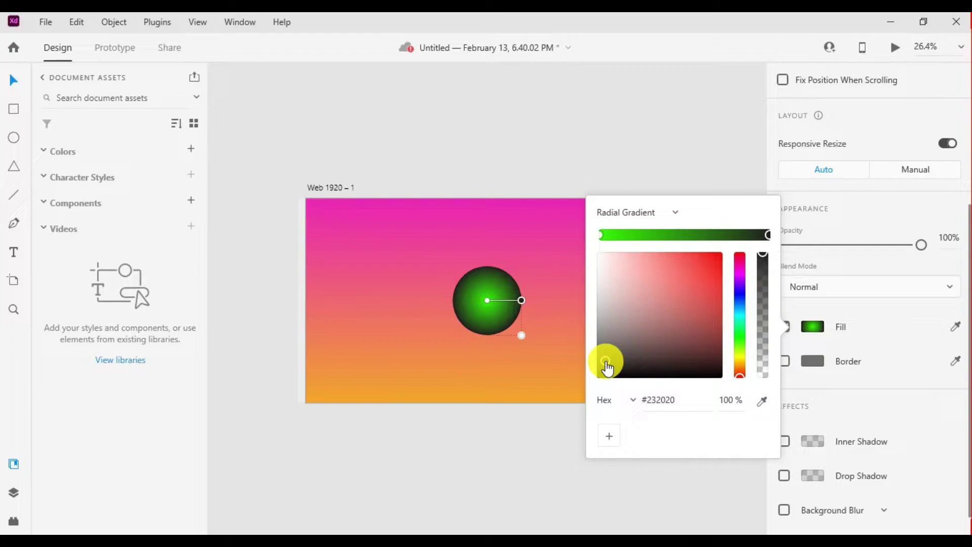
pyautogui.click(614, 479)
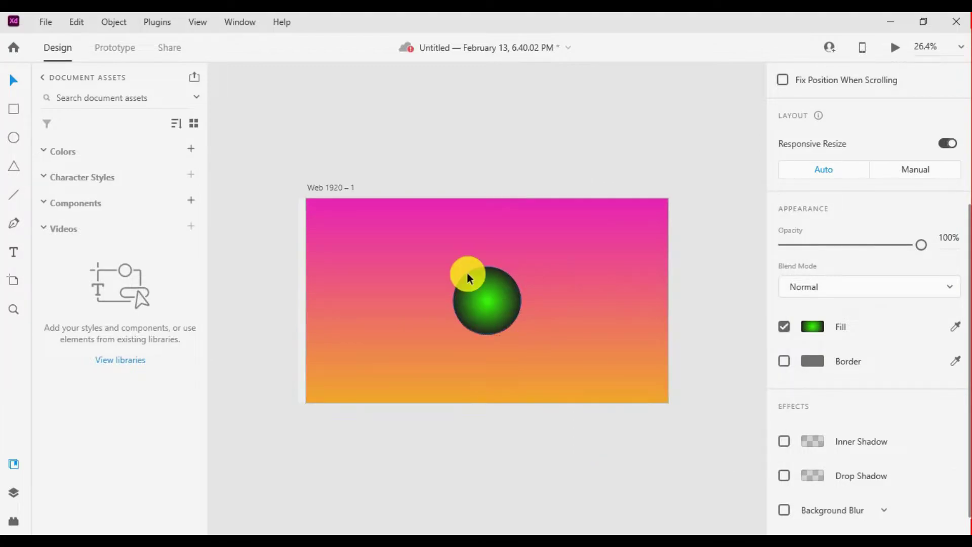
# Launch Anima from Plugins, try Embed code + with nothing selected, and dismiss the No Layer selected warning
pyautogui.click(545, 342)
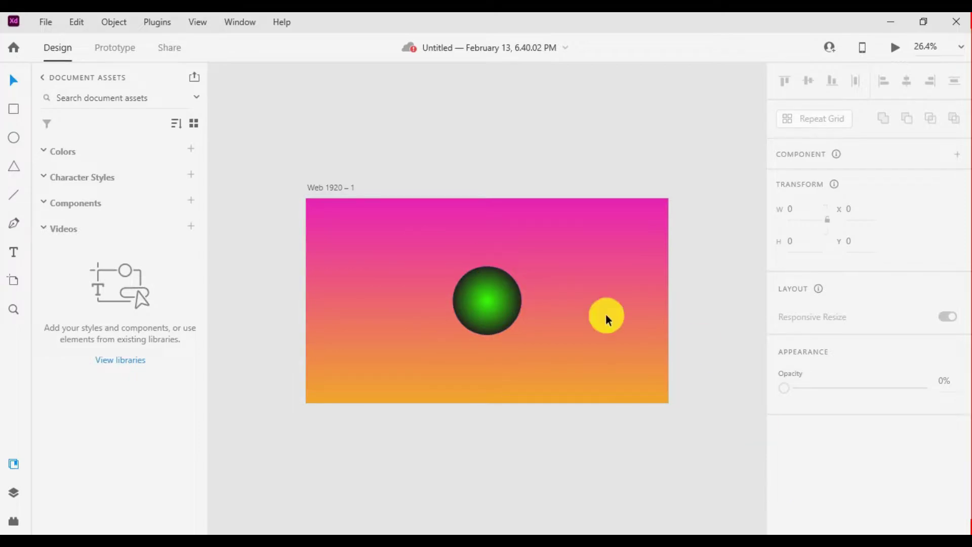
pyautogui.click(12, 522)
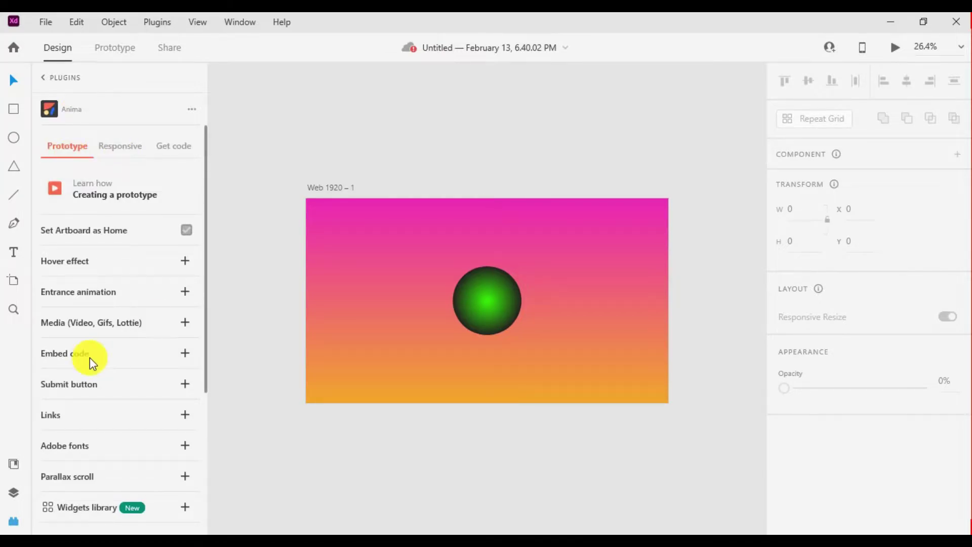
pyautogui.click(186, 354)
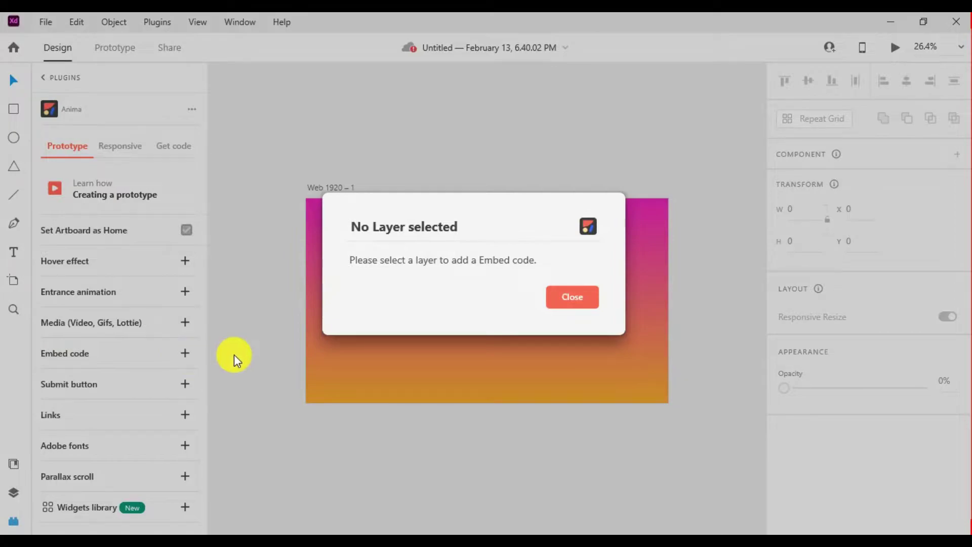
pyautogui.click(572, 296)
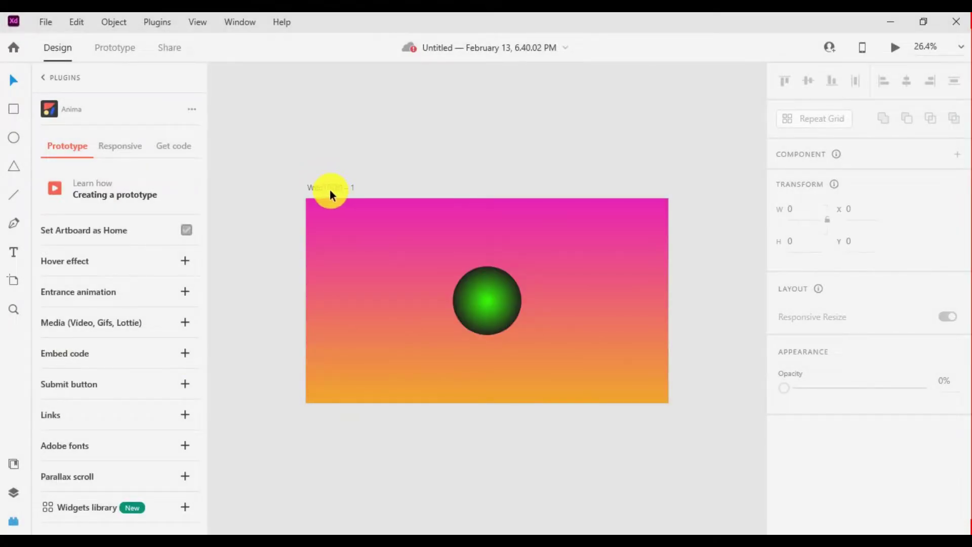
# Select the Web 1920 – 1 artboard and open Anima's Embed code form on the Artboard tab
pyautogui.click(330, 191)
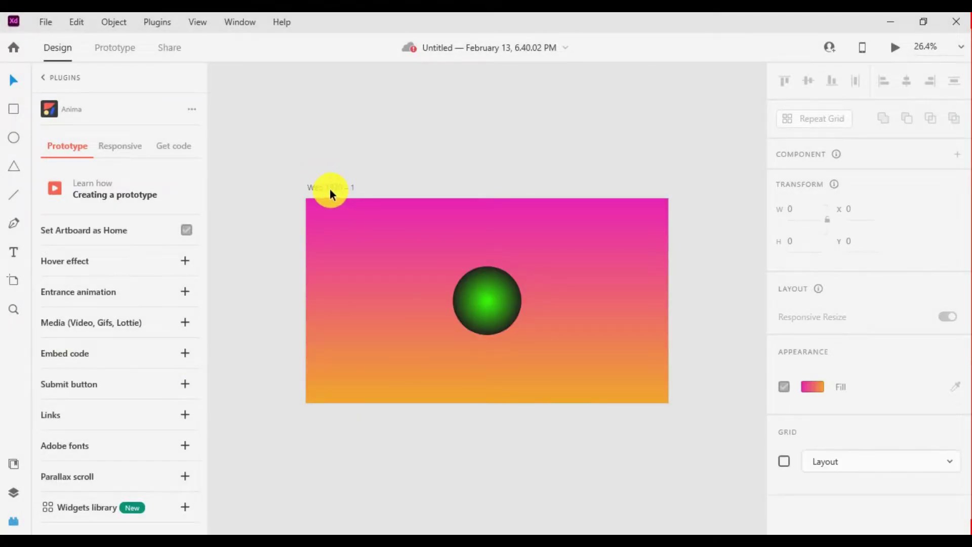
pyautogui.click(186, 355)
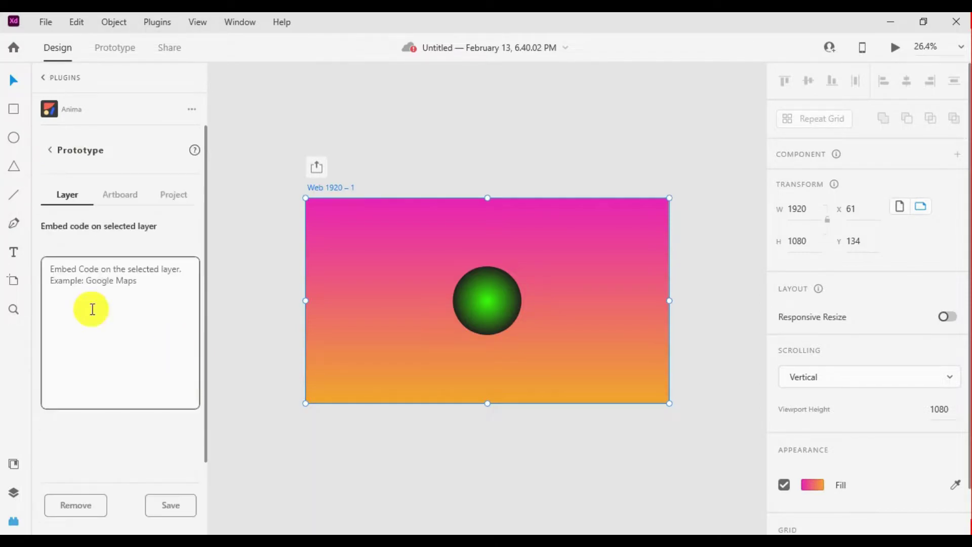
pyautogui.click(123, 199)
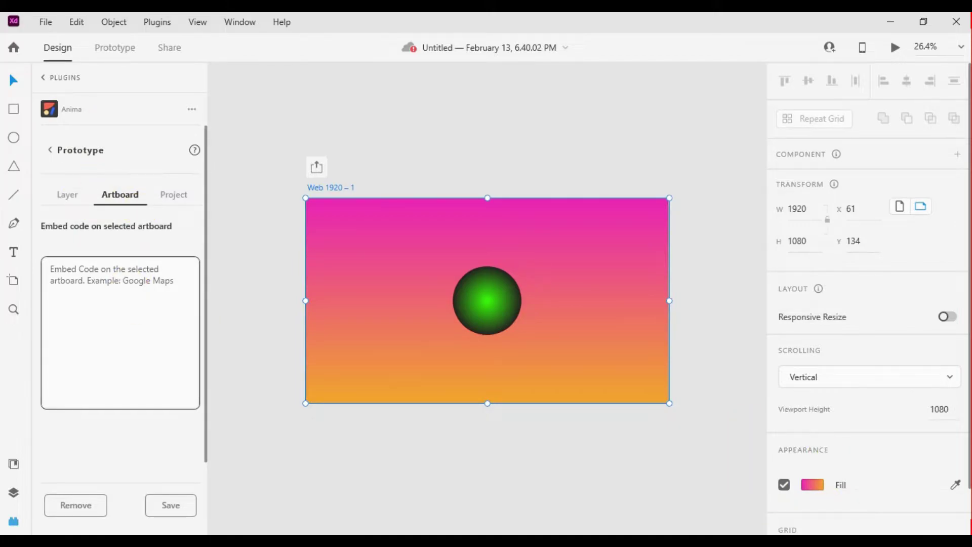
# Copy the jQuery library script tag from Notepad and paste it into the artboard's embed-code box
pyautogui.click(364, 488)
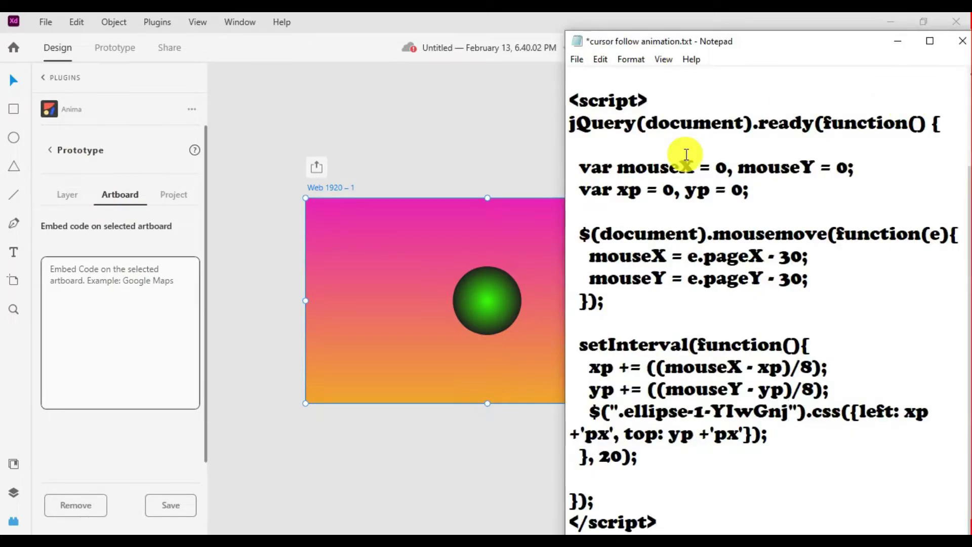
pyautogui.scroll(2, 654, 150)
pyautogui.moveTo(580, 147); pyautogui.dragTo(557, 66)
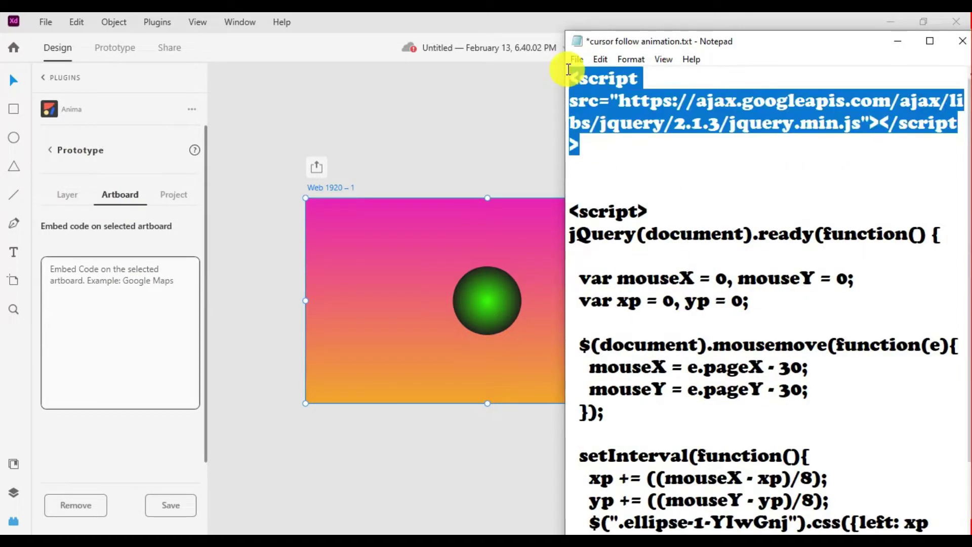
pyautogui.rightClick(665, 118)
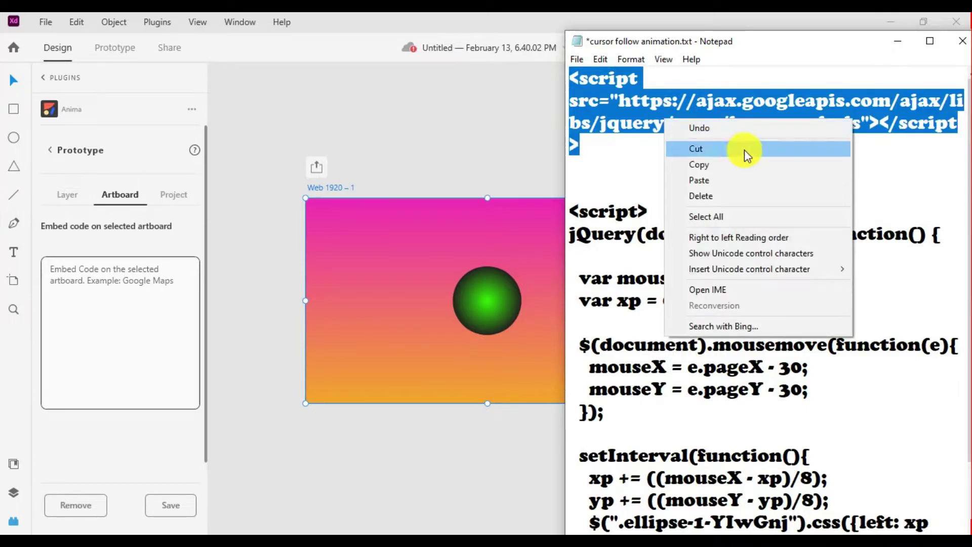
pyautogui.click(708, 168)
pyautogui.click(120, 274)
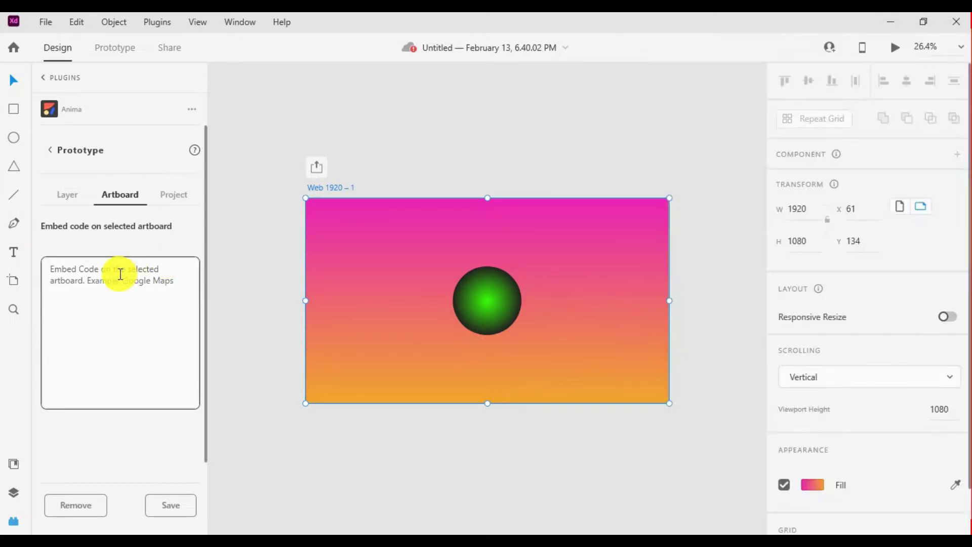
pyautogui.hotkey('ctrl', 'v')
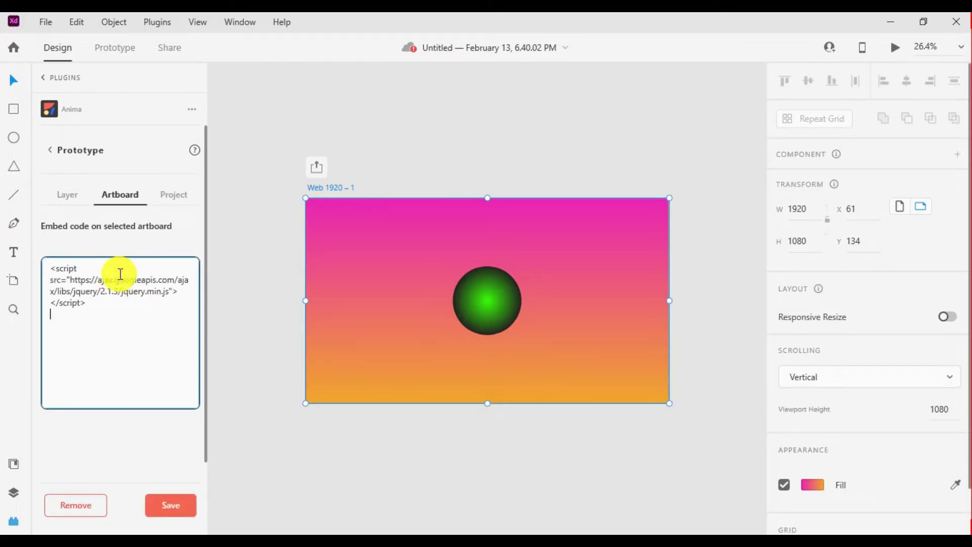
# Copy the cursor-follow script from Notepad and paste it after the jQuery tag
pyautogui.click(410, 529)
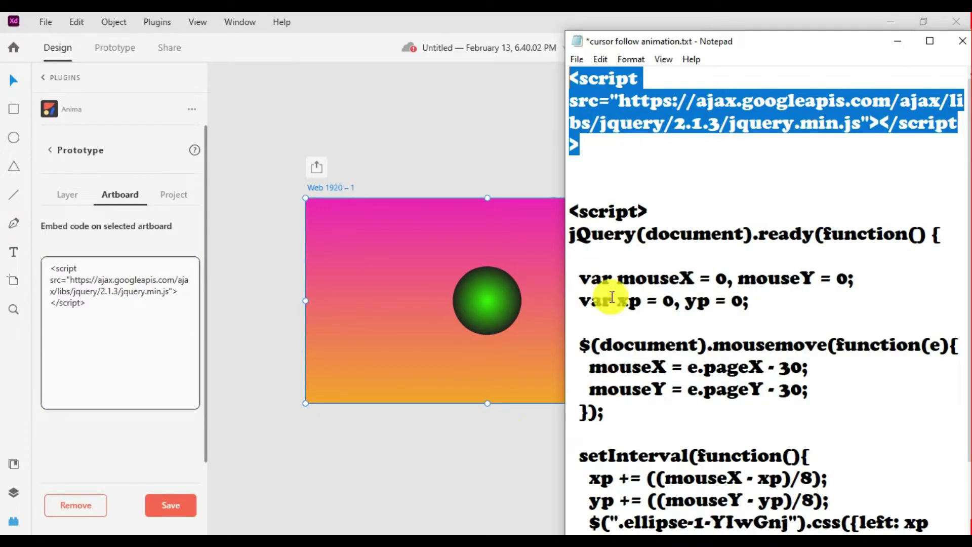
pyautogui.scroll(-2, 607, 284)
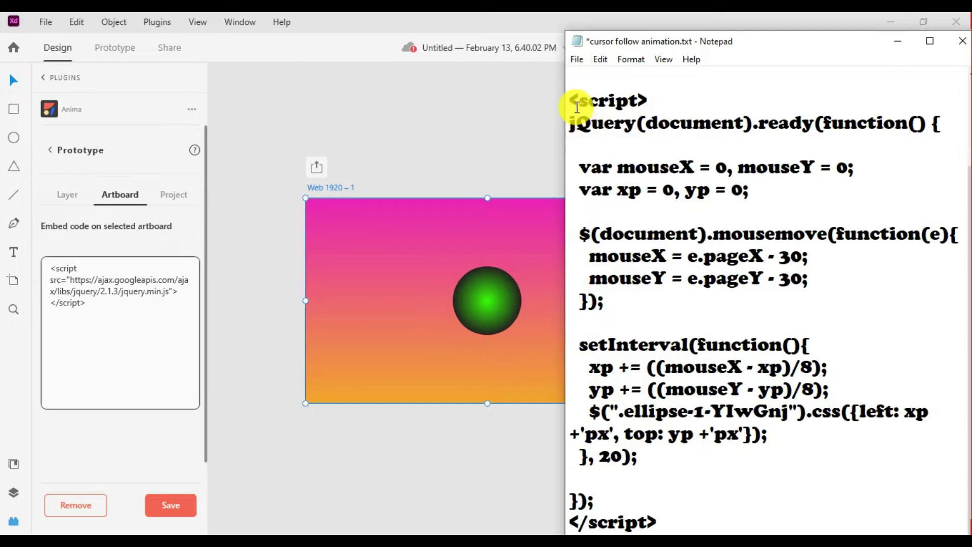
pyautogui.moveTo(571, 101); pyautogui.dragTo(691, 524)
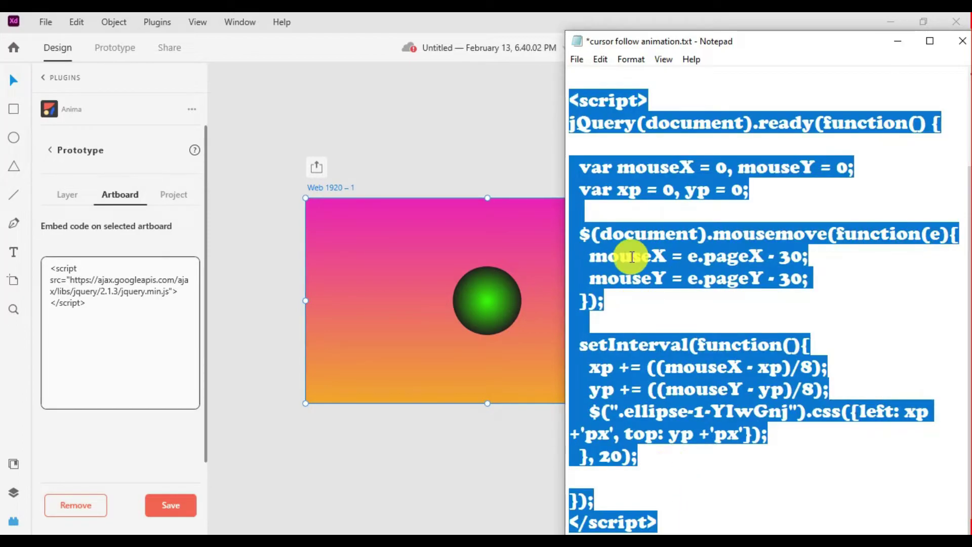
pyautogui.rightClick(633, 255)
pyautogui.click(654, 303)
pyautogui.click(53, 319)
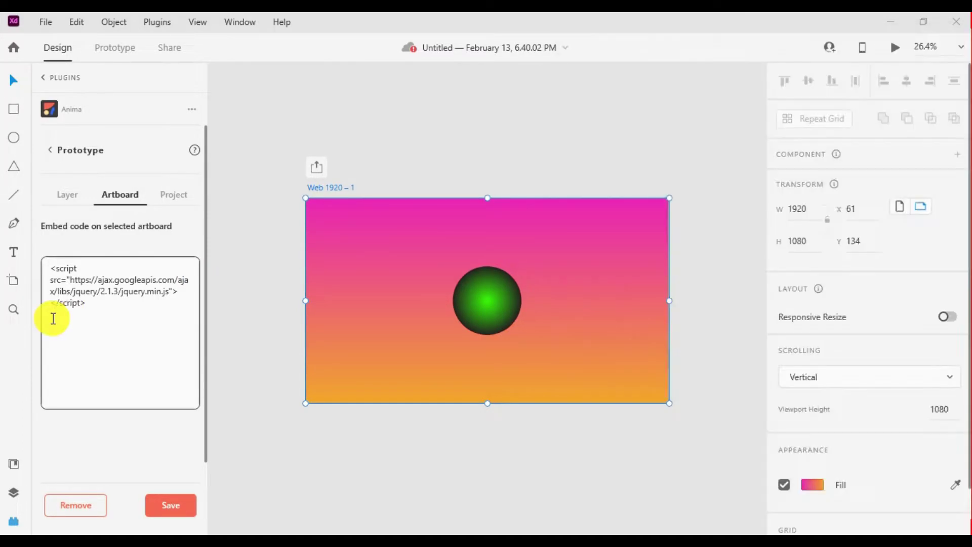
pyautogui.hotkey('ctrl', 'v')
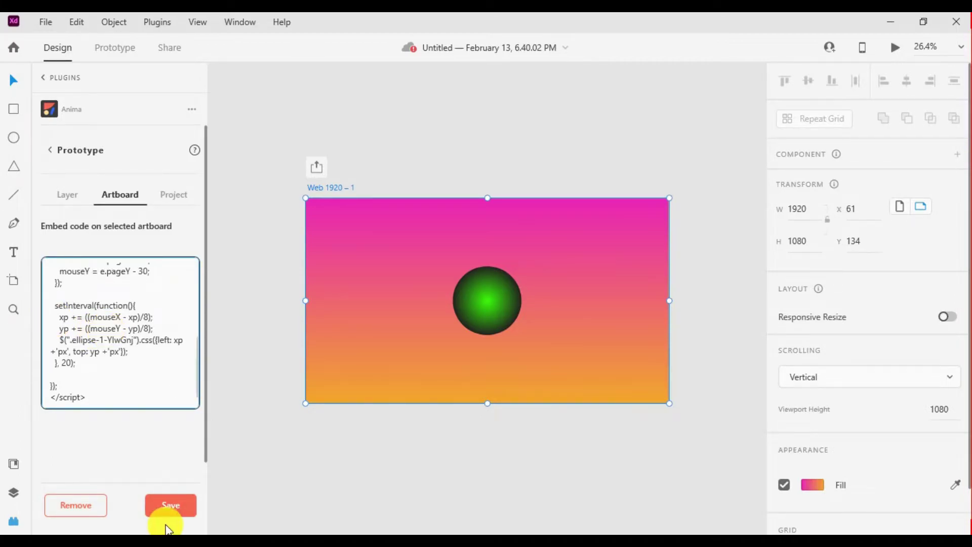
# Save the artboard's embed code and open the design as an Anima draft preview in the browser
pyautogui.click(175, 506)
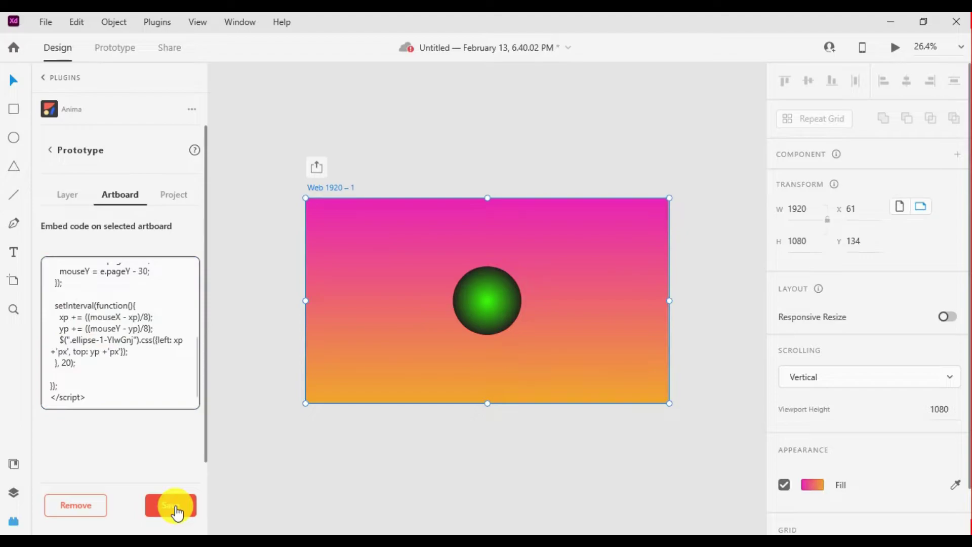
pyautogui.scroll(-4, 101, 415)
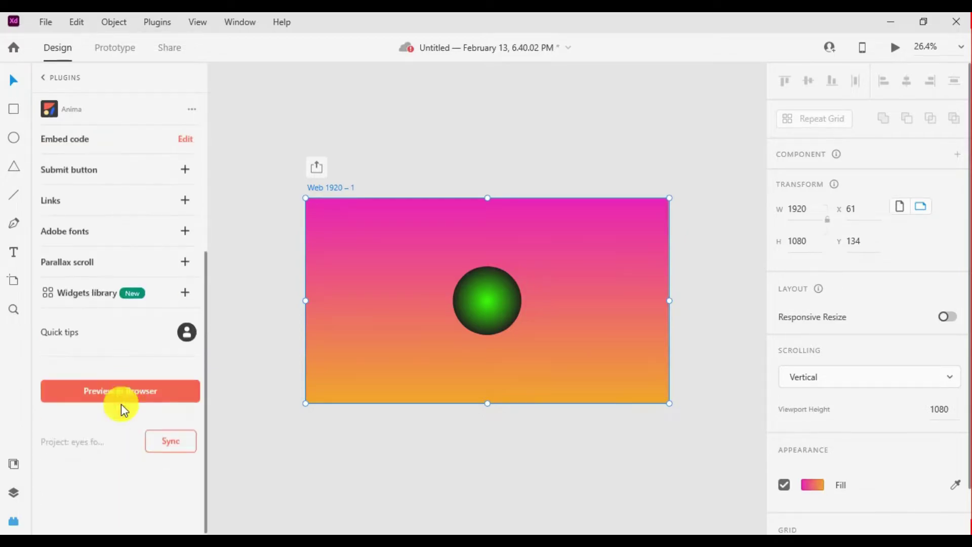
pyautogui.click(125, 392)
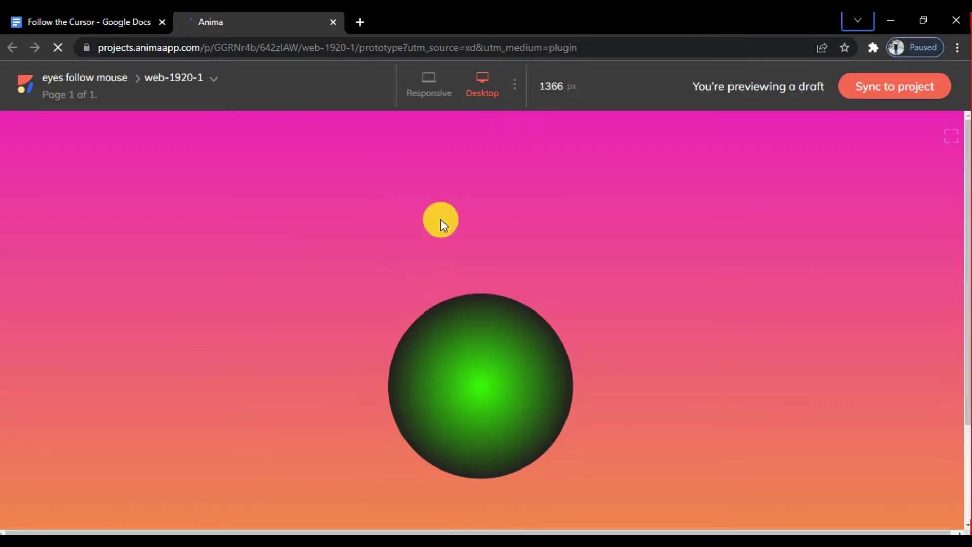
# Inspect the green circle image in the preview with Chrome's developer tools
pyautogui.scroll(-3, 511, 369)
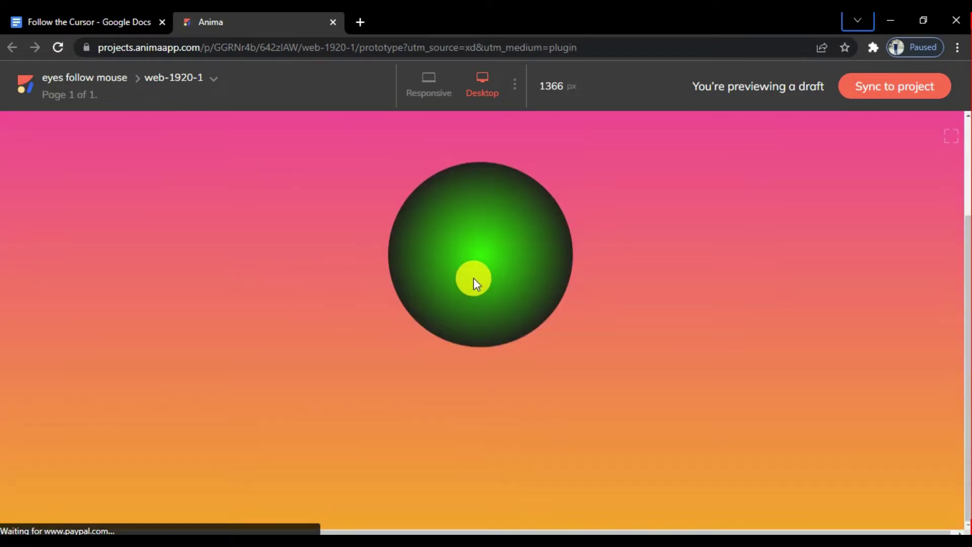
pyautogui.rightClick(480, 292)
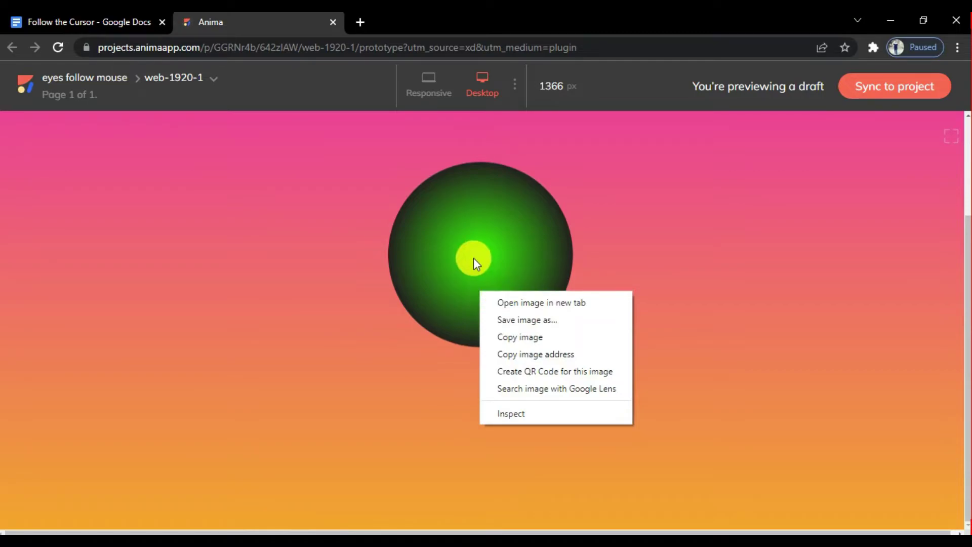
pyautogui.click(520, 415)
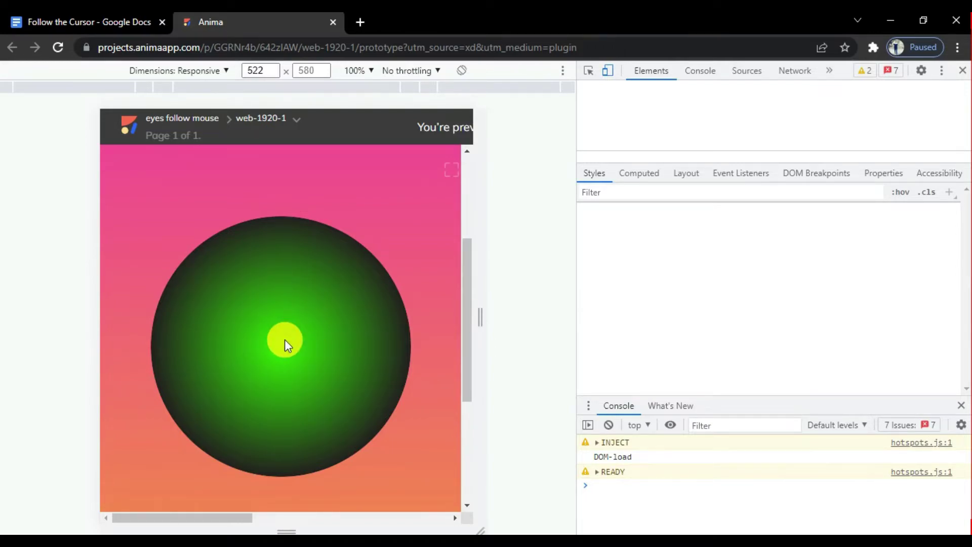
# Pick the green circle in DevTools and copy its class name ellipse-1-HlzXCz from the Elements markup
pyautogui.hotkey('ctrl', 'shift', 'c')
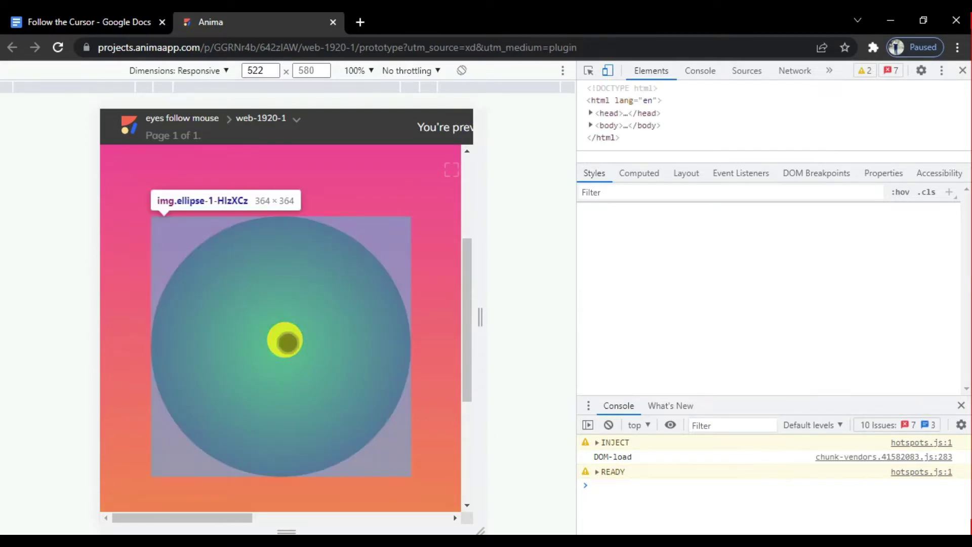
pyautogui.click(285, 340)
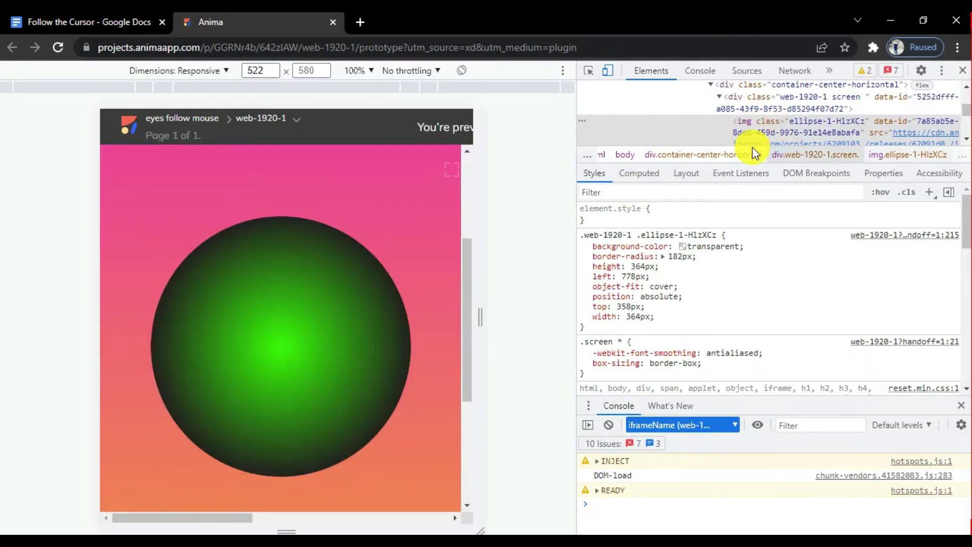
pyautogui.doubleClick(828, 122)
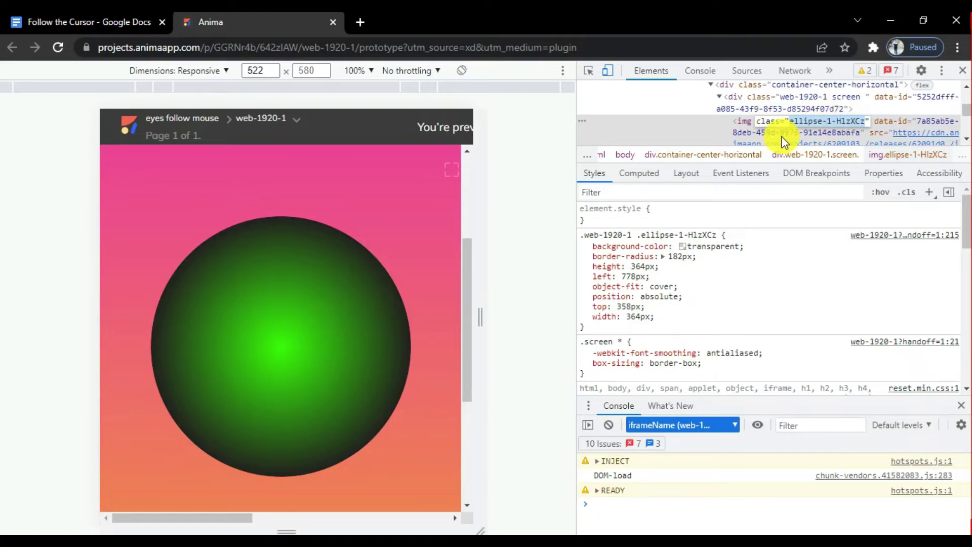
pyautogui.rightClick(824, 128)
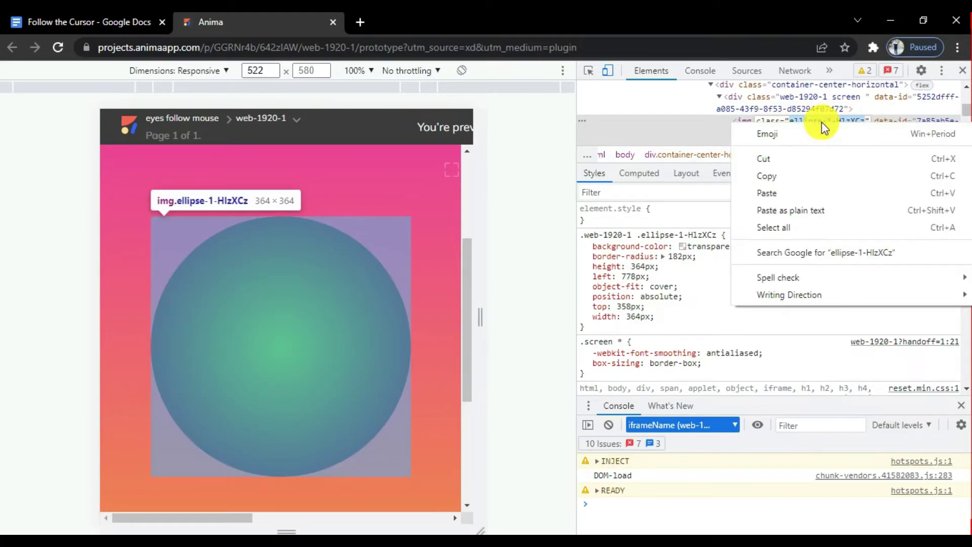
pyautogui.click(789, 175)
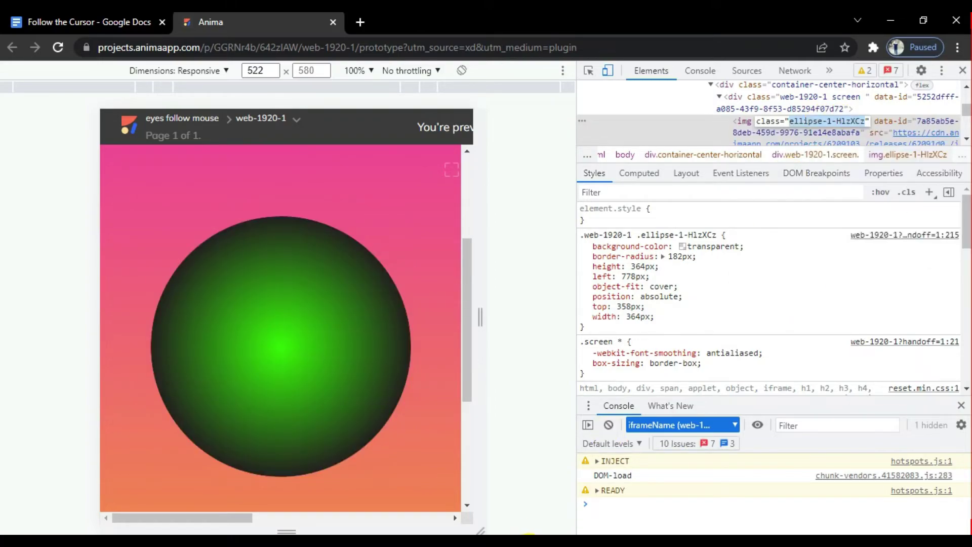
# Edit the Anima embed script to target .ellipse-1-HlzXCz instead of the old ellipse class, and save
pyautogui.click(521, 496)
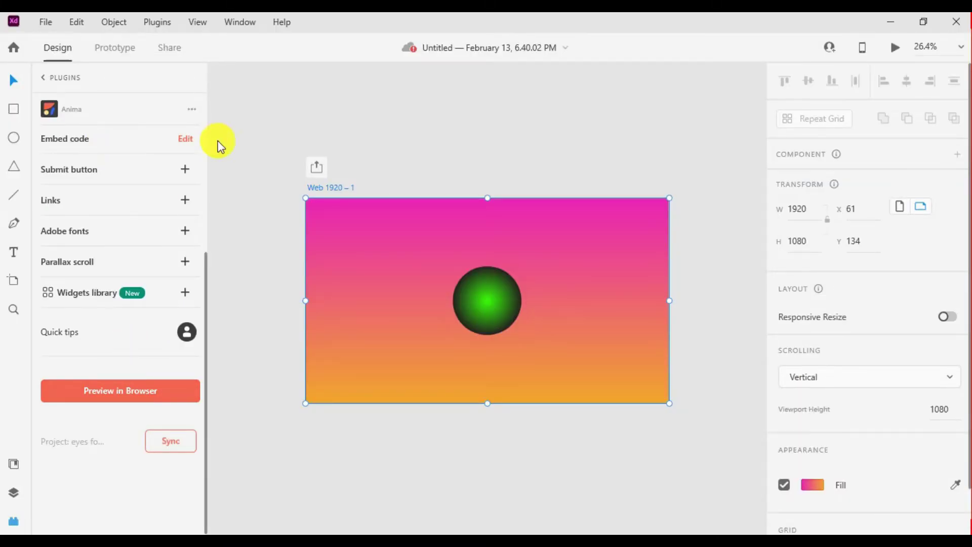
pyautogui.click(181, 141)
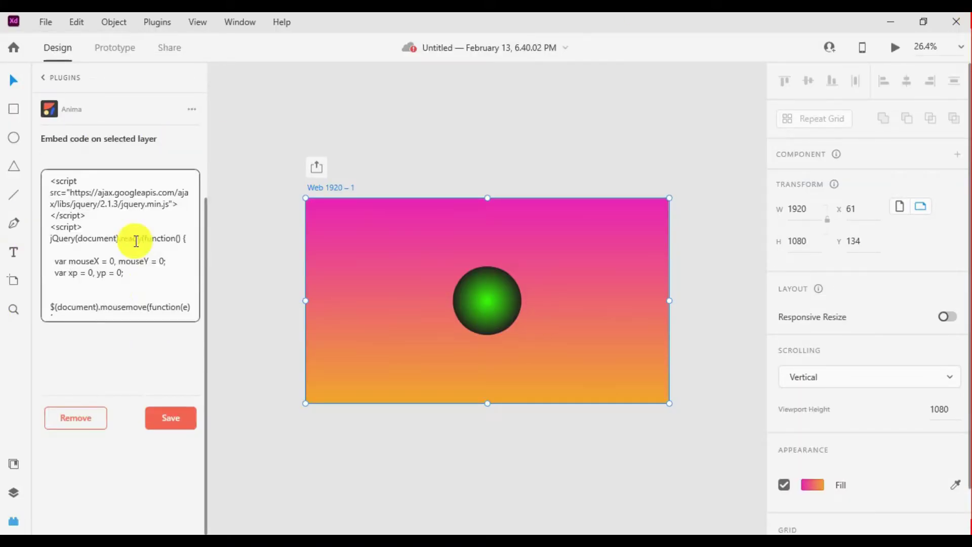
pyautogui.scroll(-5, 106, 273)
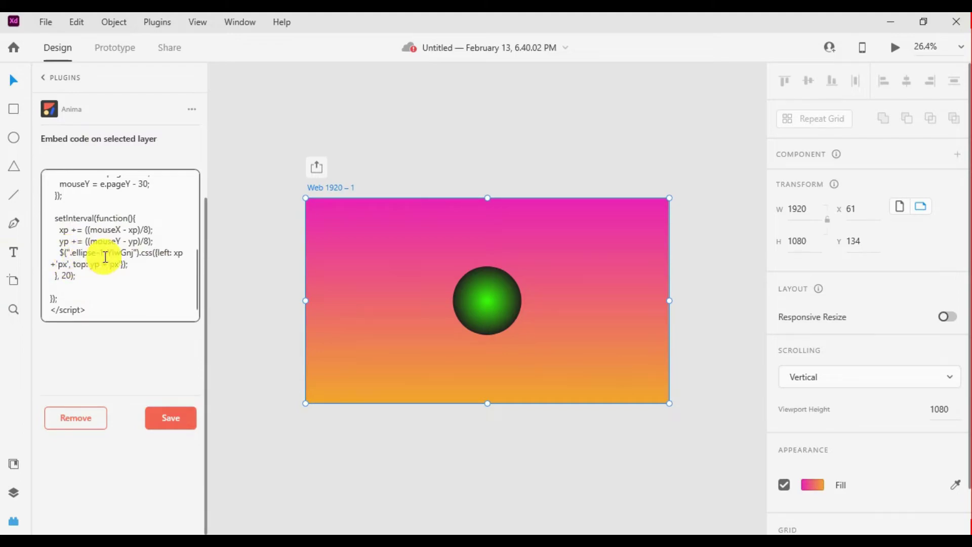
pyautogui.click(132, 256)
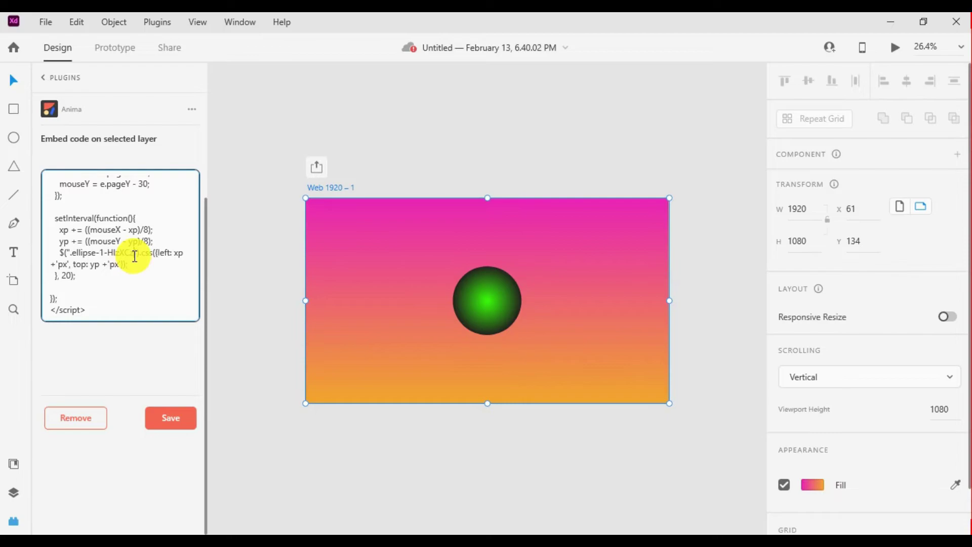
pyautogui.click(177, 426)
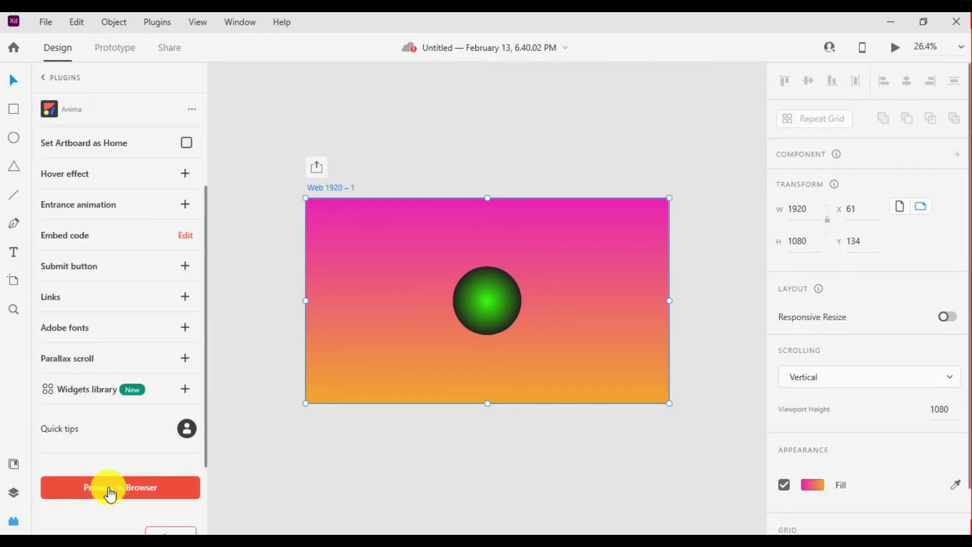
# Generate a new Anima browser preview draft of the artboard with the updated jQuery script
pyautogui.click(109, 489)
pyautogui.scroll(-2, 135, 465)
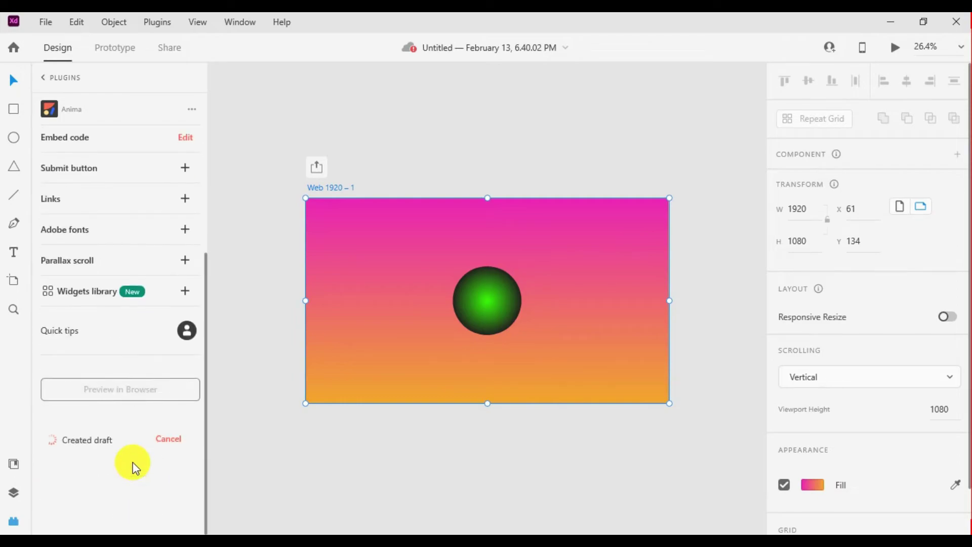